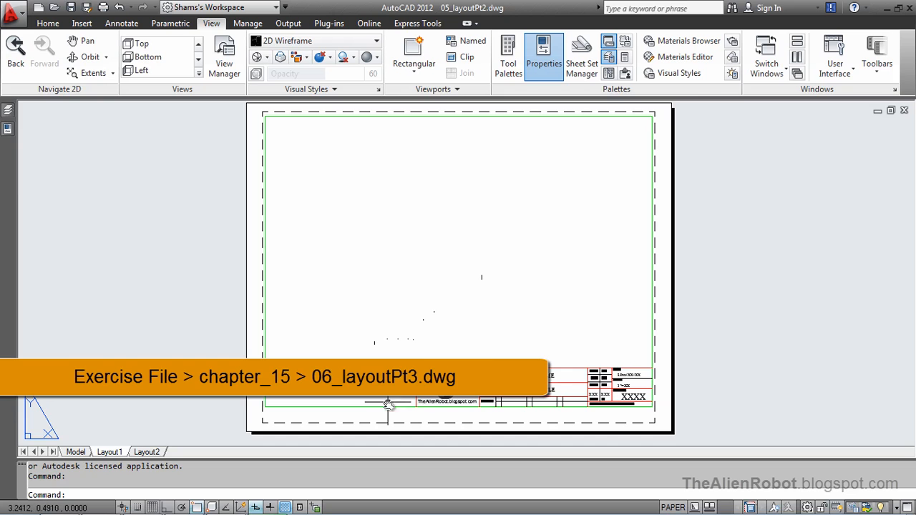
Modify Layout1's page setup to use the monochrome.ctb plot style table and display plot styles
scroll(606, 419, "up", 3)
scroll(544, 351, "up", 3)
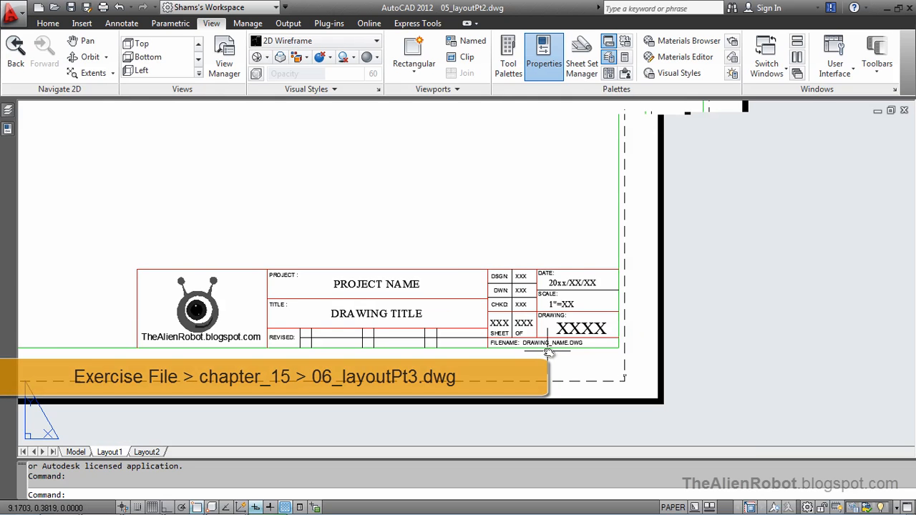
middle_click_drag(466, 365, 549, 381)
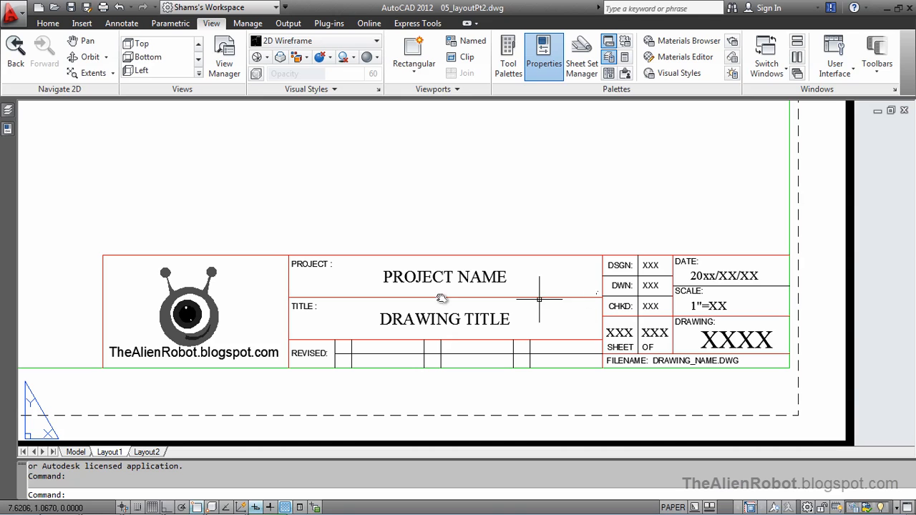
right_click(109, 453)
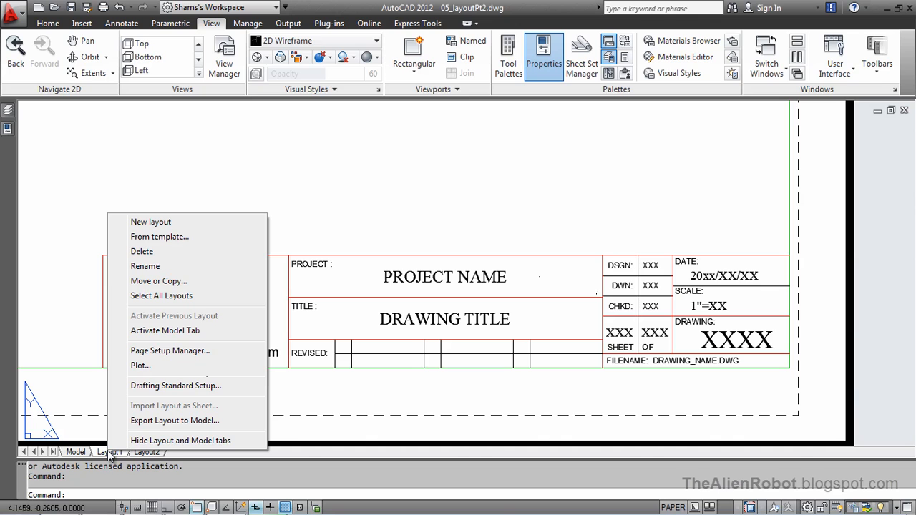
left_click(160, 351)
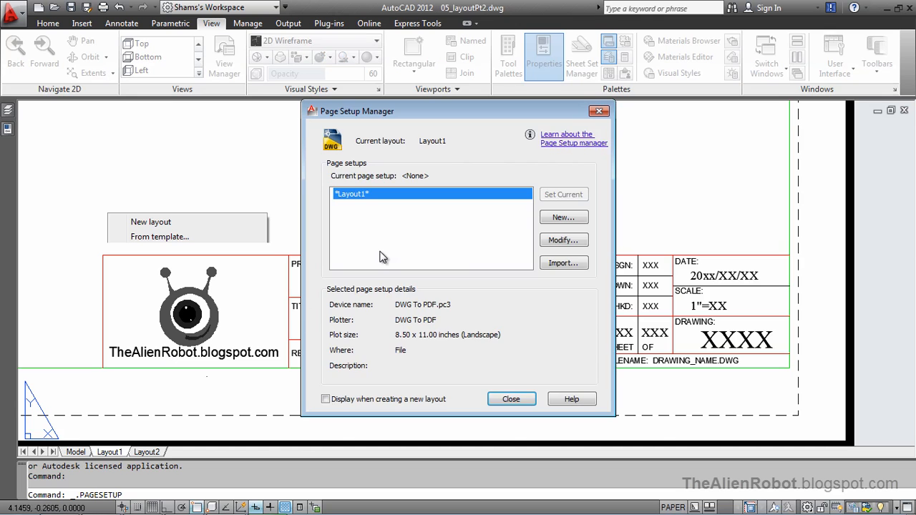
left_click(552, 241)
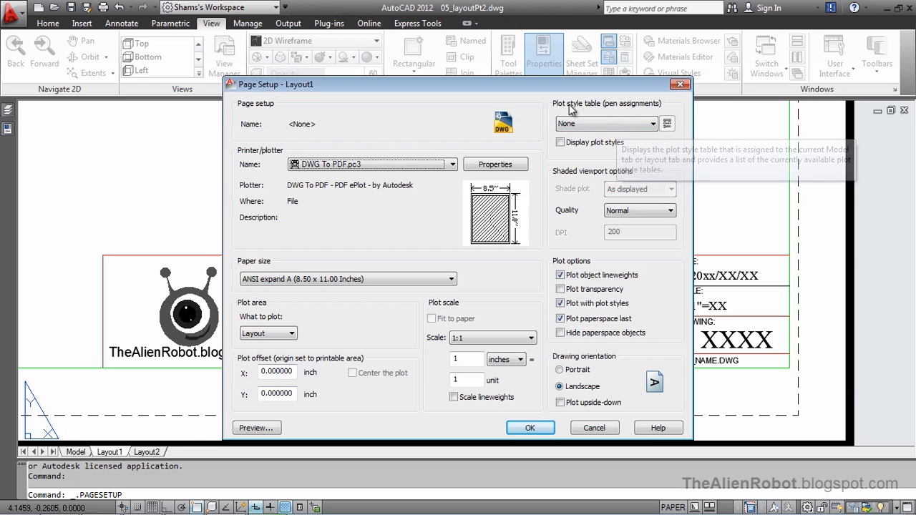
left_click(622, 124)
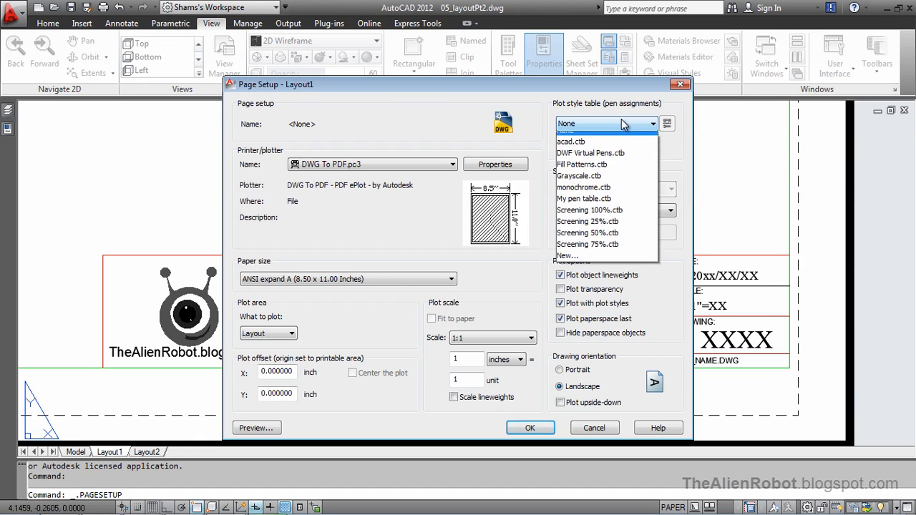
left_click(597, 195)
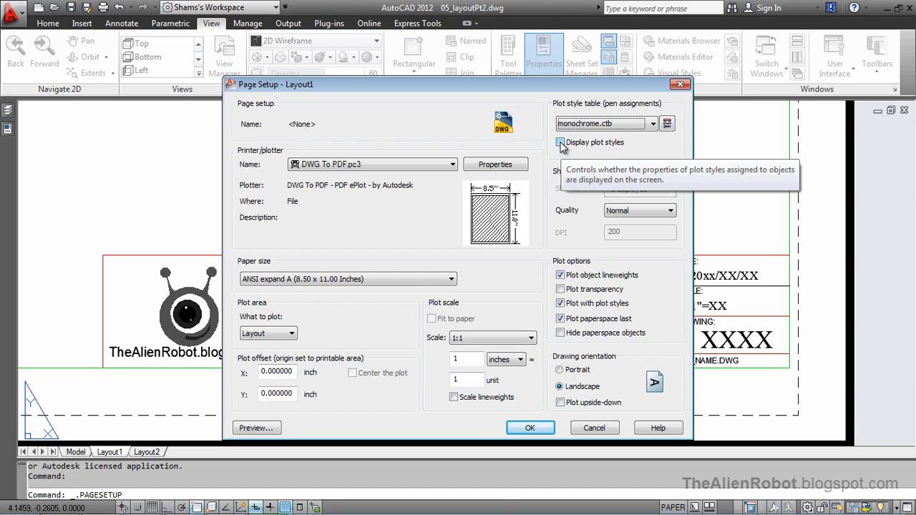
left_click(561, 142)
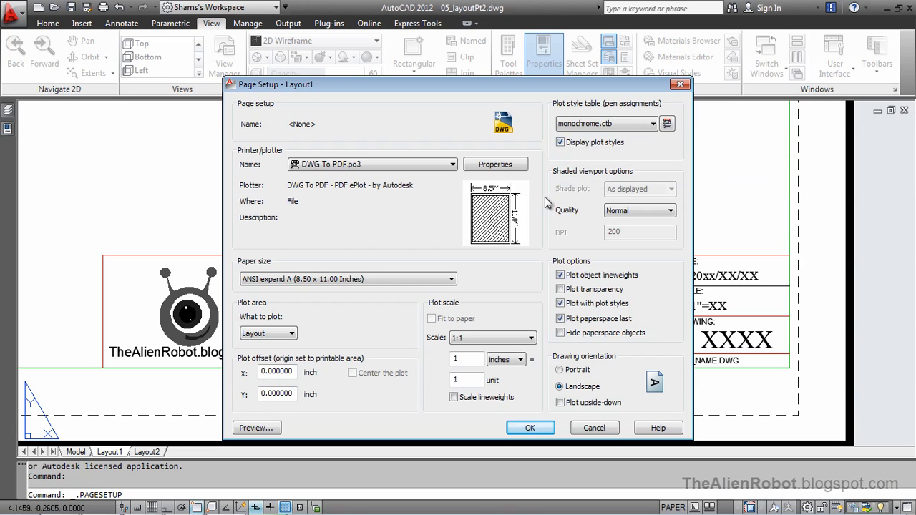
left_click(513, 428)
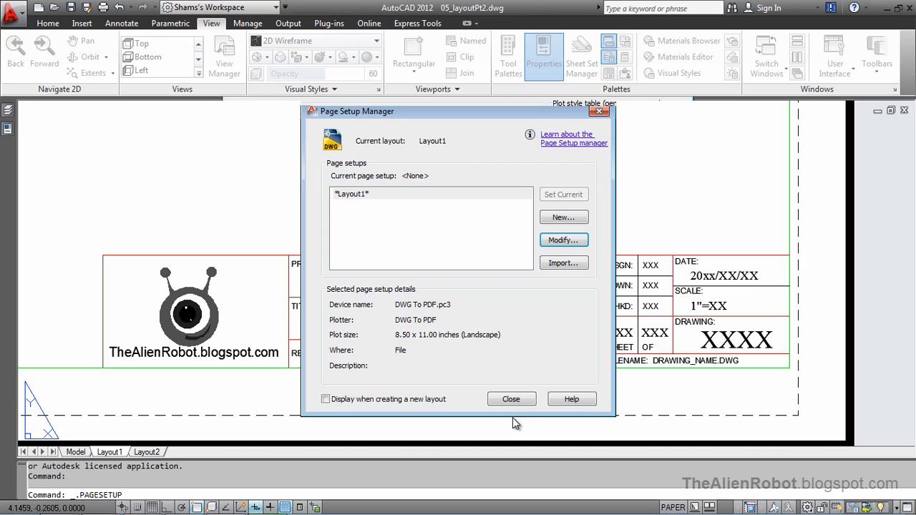
left_click(511, 399)
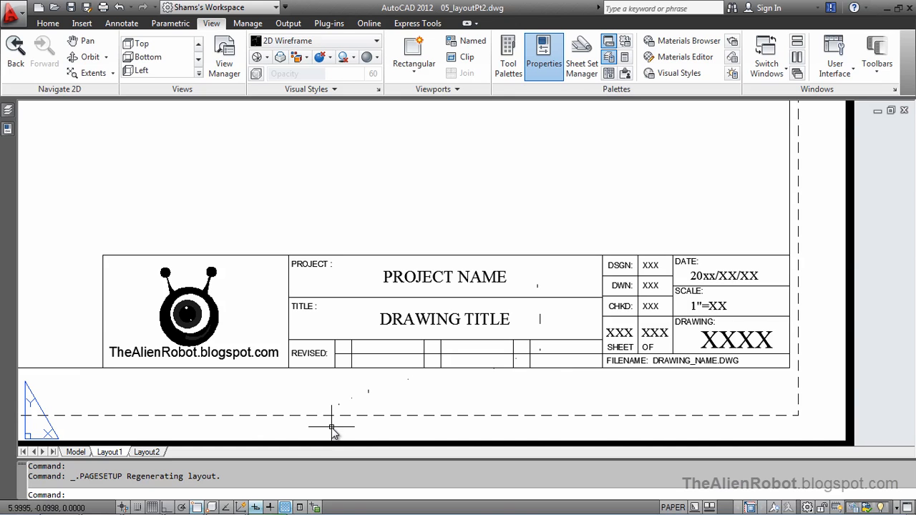
Turn on lineweight display in the layout and inspect the line thicknesses of the title block and border
left_click(270, 506)
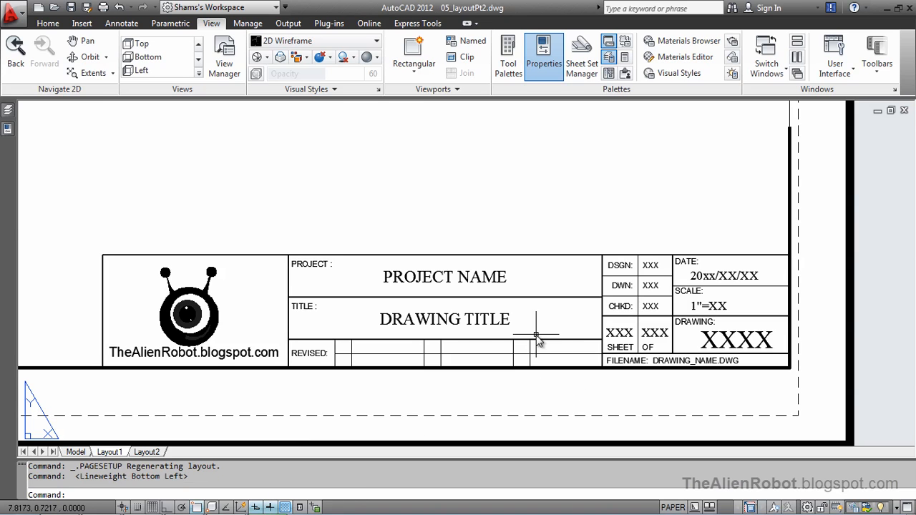
scroll(481, 327, "up", 3)
scroll(674, 342, "up", 2)
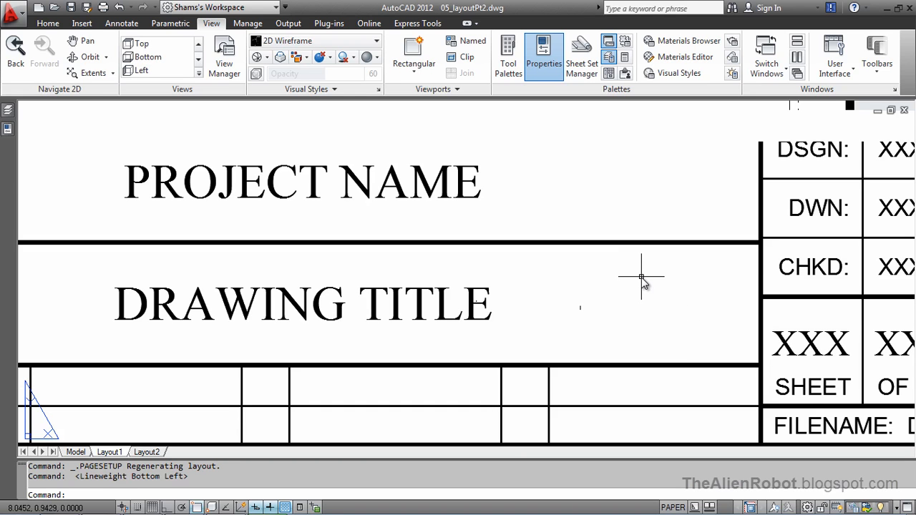
scroll(641, 277, "down", 3)
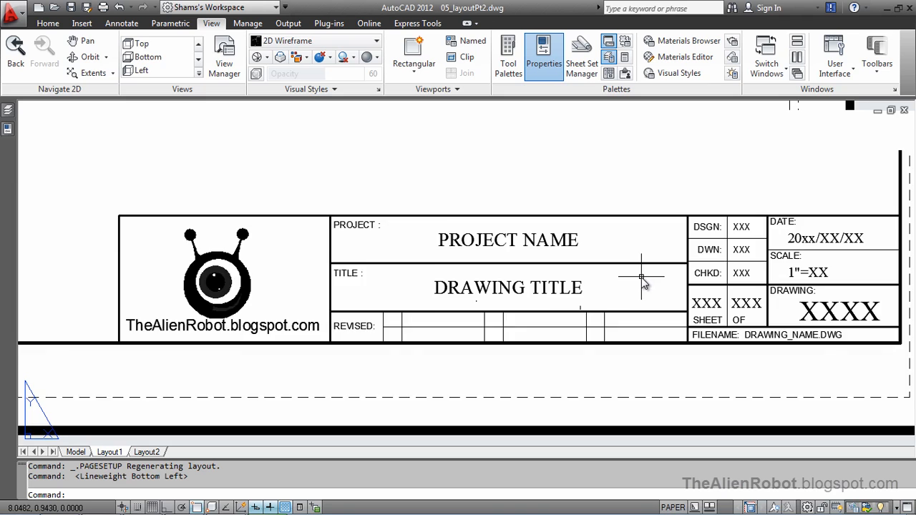
scroll(594, 224, "down", 4)
middle_click_drag(587, 210, 515, 307)
scroll(512, 306, "up", 3)
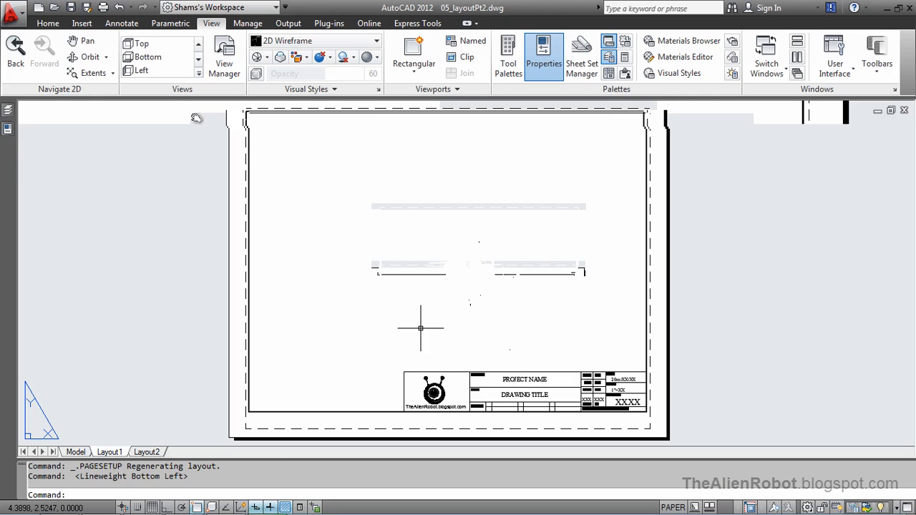
View the dimensioned part in model space and return to Layout1
left_click(76, 451)
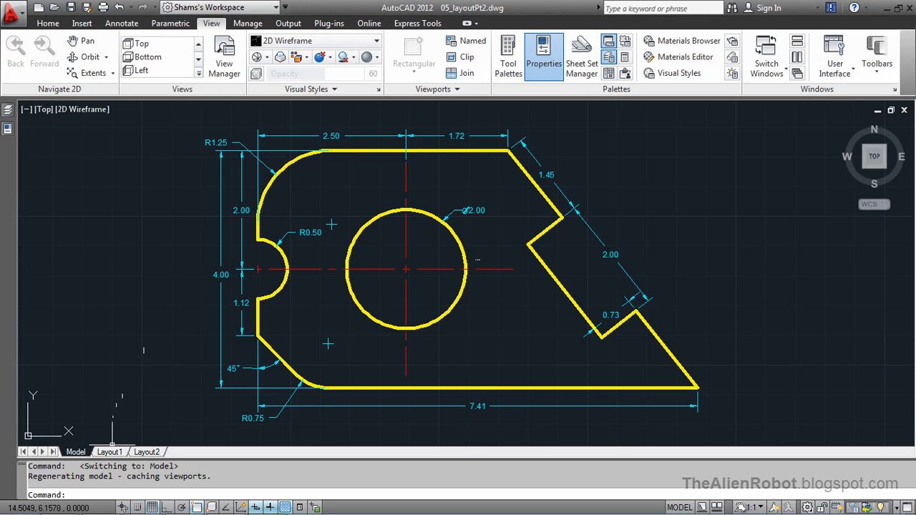
key("ctrl+Page_Down")
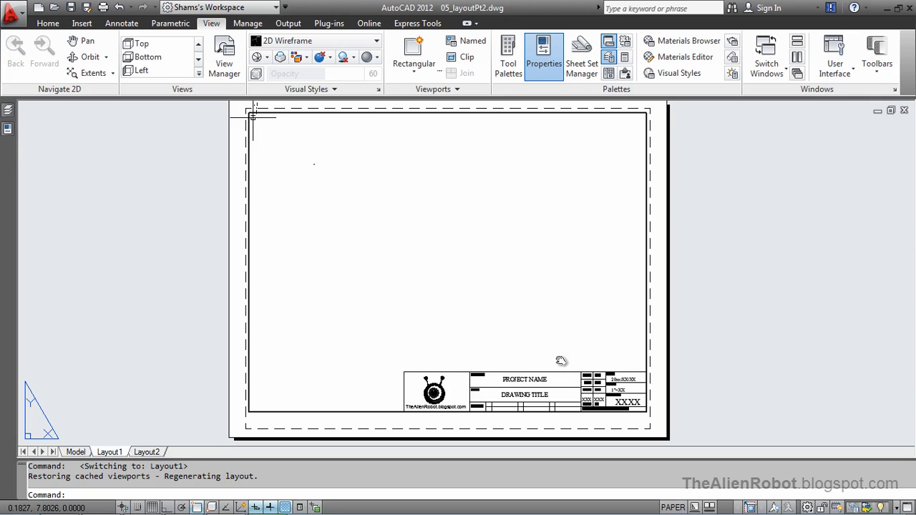
Create a new layer named "vi" and make it the current layer
mouse_move(8, 111)
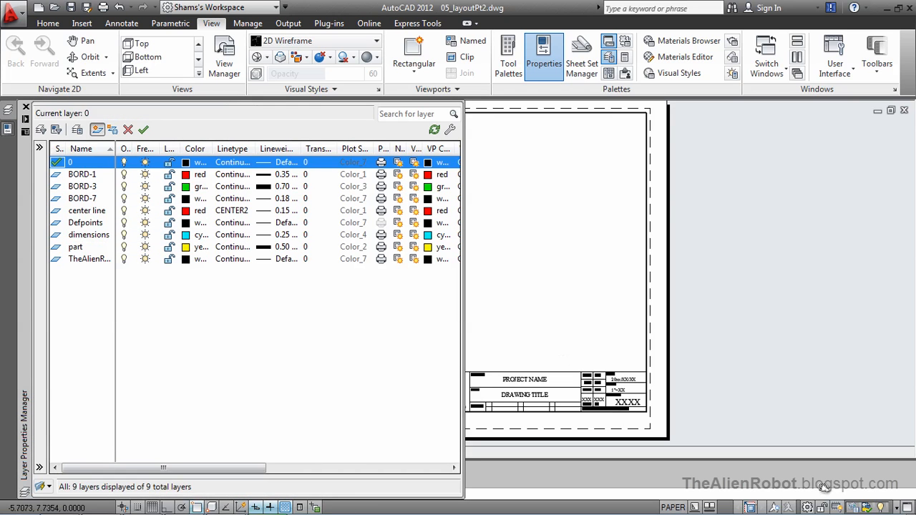
key("alt+n")
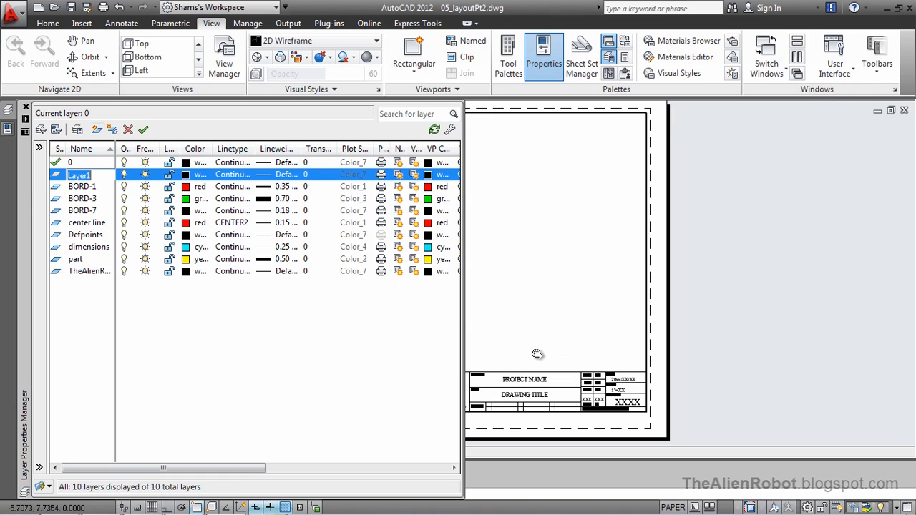
type("viewport")
key("Return")
key("alt+c")
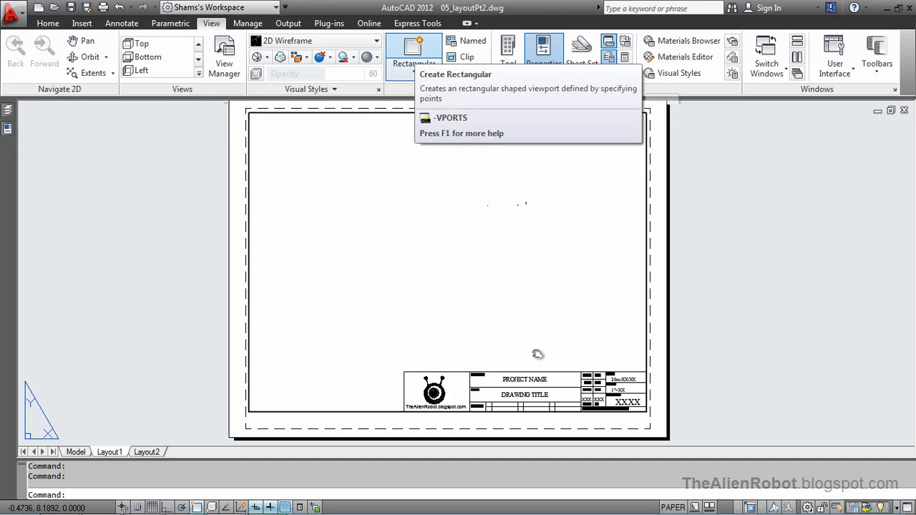
Create a rectangular viewport from the border's upper-left corner to the title block's upper-right corner
left_click(414, 50)
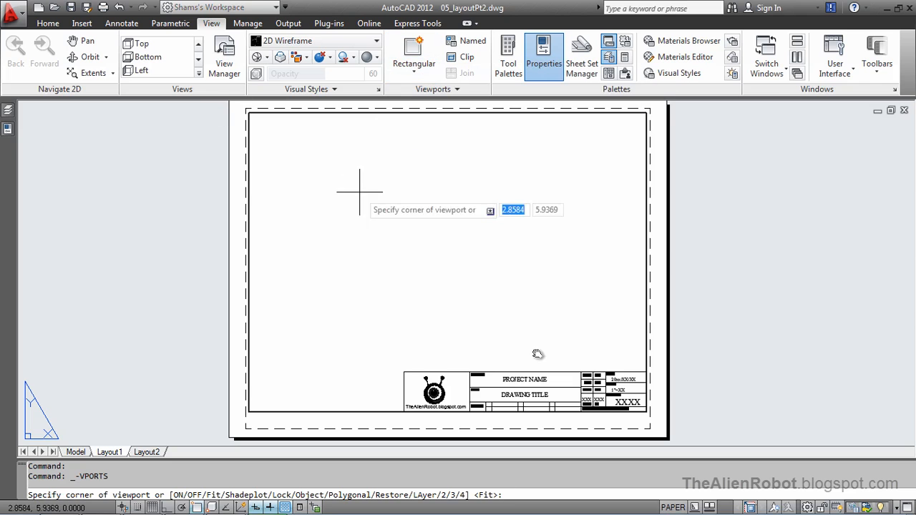
left_click(248, 112)
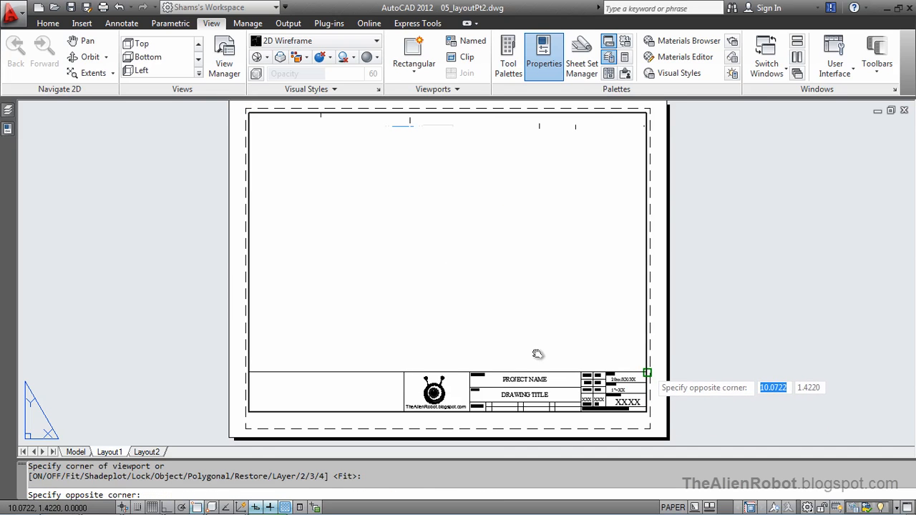
left_click(647, 372)
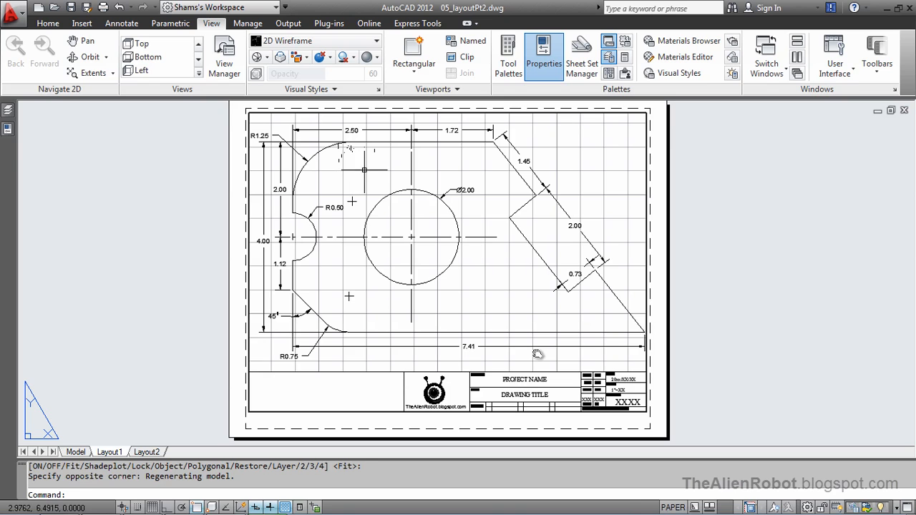
Activate the new viewport and zoom and pan its model view to frame the whole dimensioned part
double_click(364, 169)
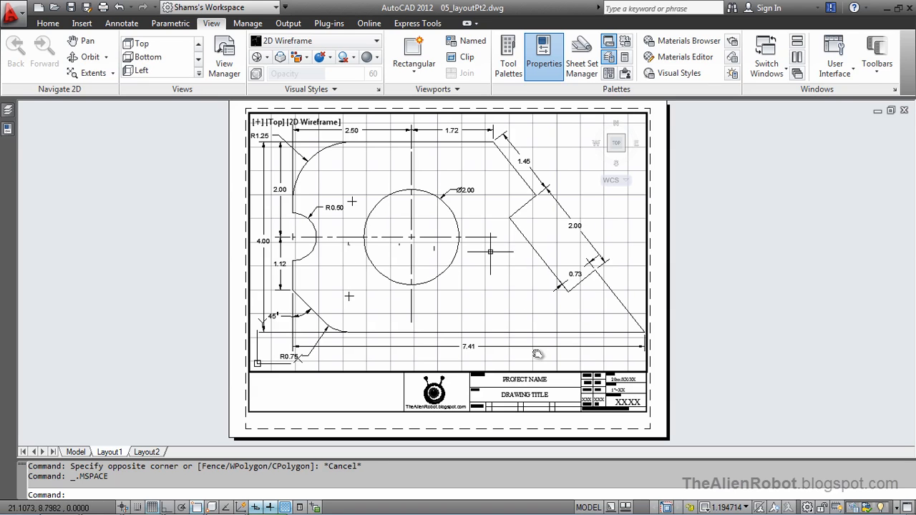
scroll(491, 252, "down", 2)
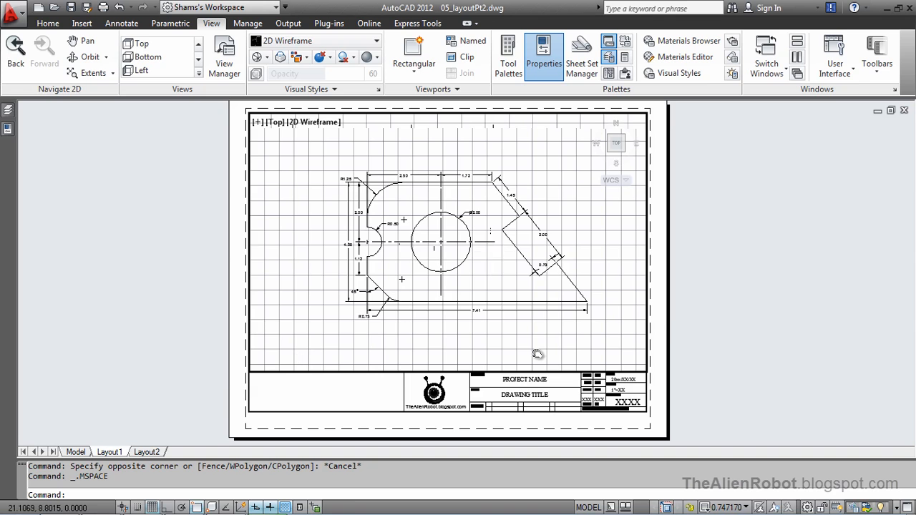
scroll(491, 250, "up", 3)
scroll(491, 243, "down", 2)
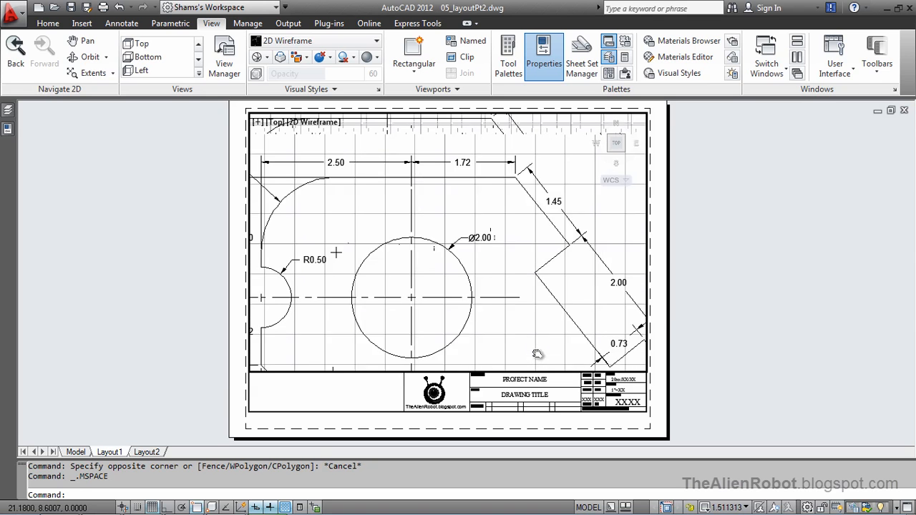
middle_click_drag(526, 276, 497, 250)
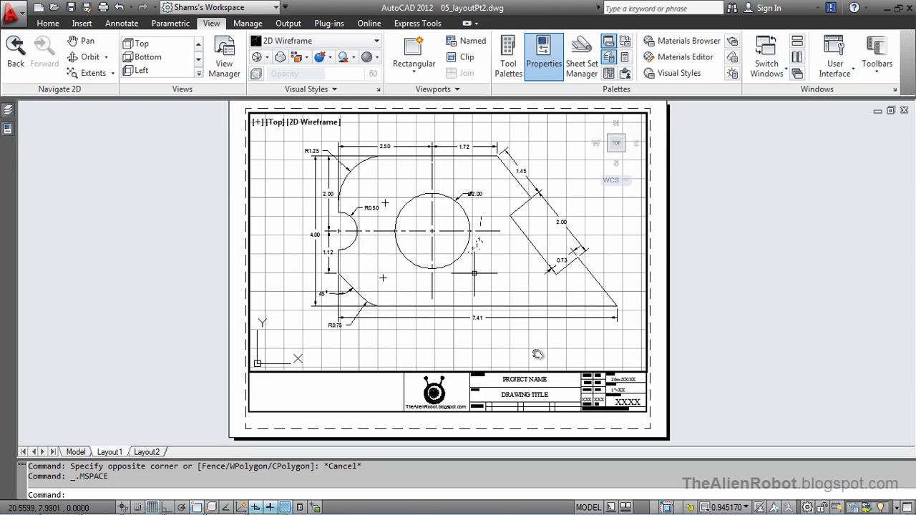
scroll(474, 273, "down", 1)
scroll(474, 272, "up", 2)
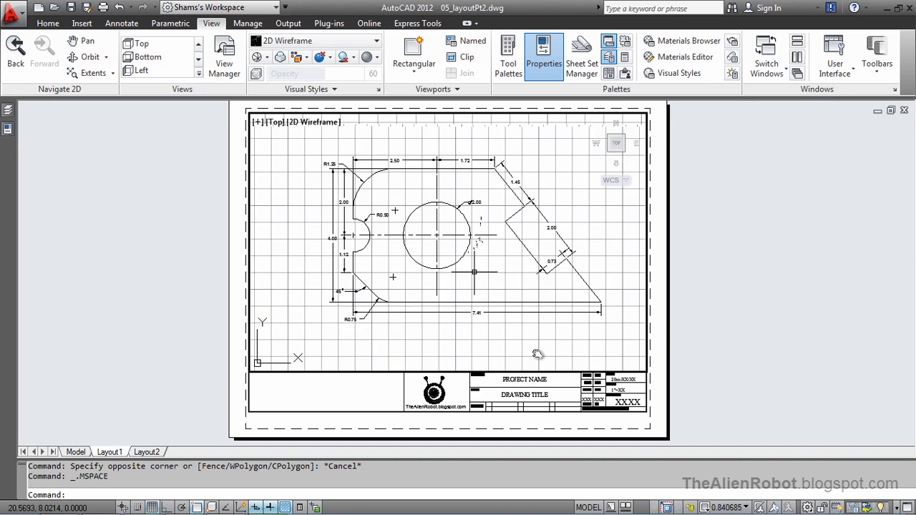
scroll(474, 268, "down", 1)
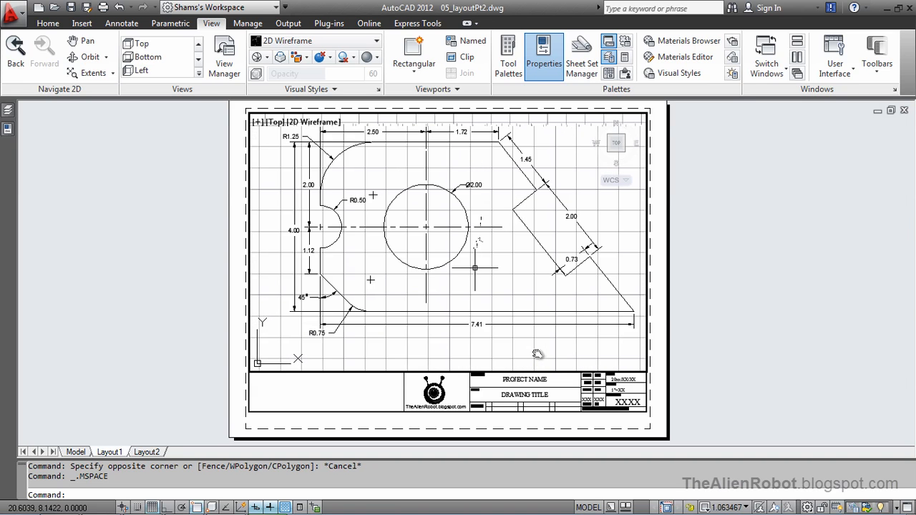
middle_click_drag(483, 265, 480, 272)
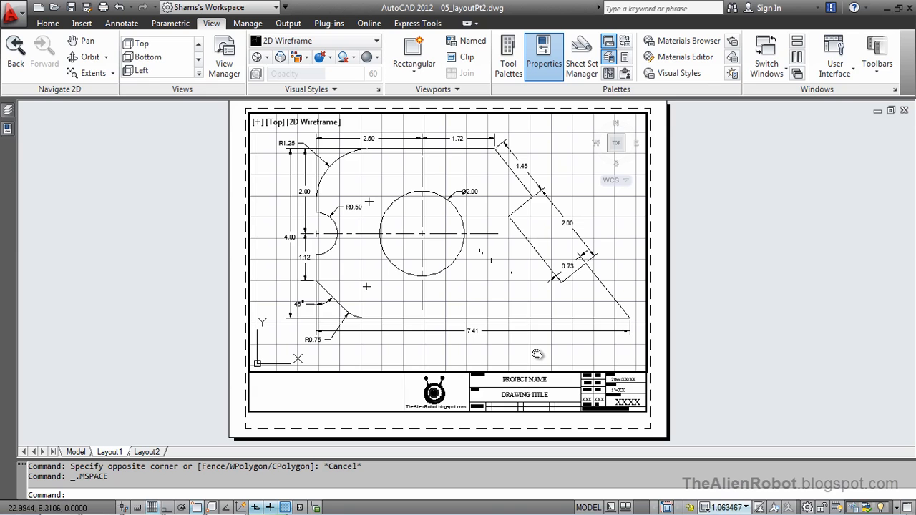
Set the viewport scale to 1:1 and reposition the part within the viewport
left_click(745, 508)
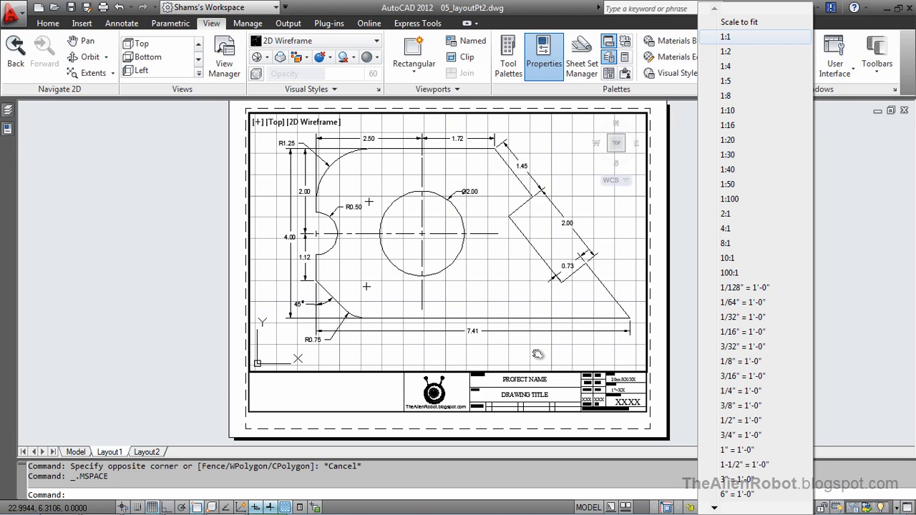
left_click(725, 36)
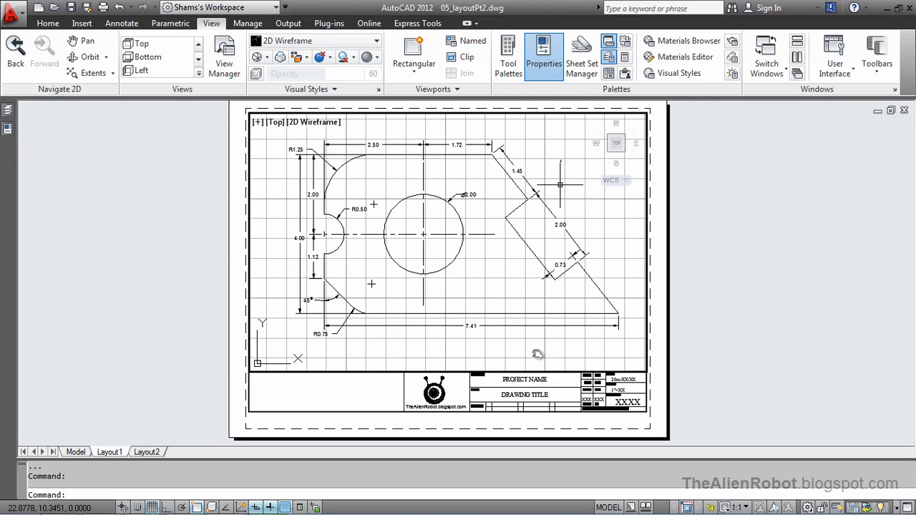
mouse_move(544, 169)
middle_mouse_down()
mouse_move(582, 164)
mouse_move(533, 155)
middle_mouse_up()
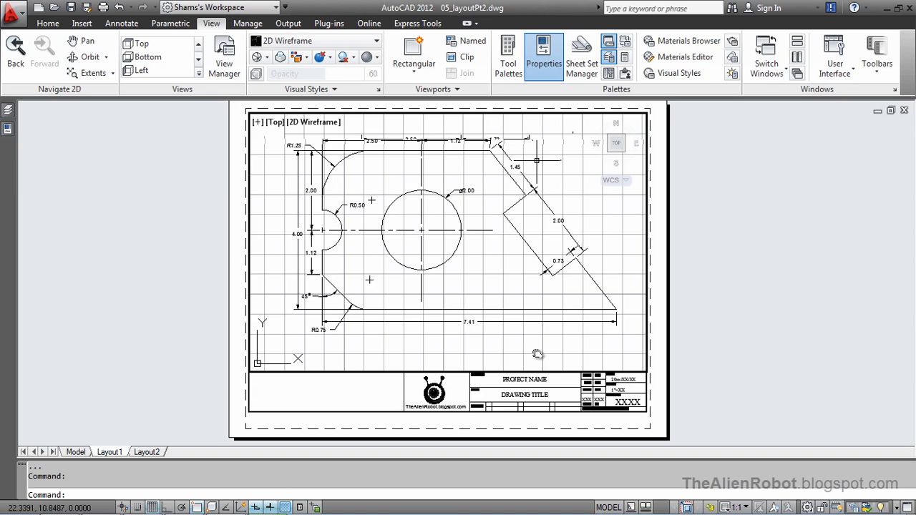
Reposition the part within the viewport so all its dimensions fit, and restore the viewport scale to 1:1
scroll(537, 354, "down", 2)
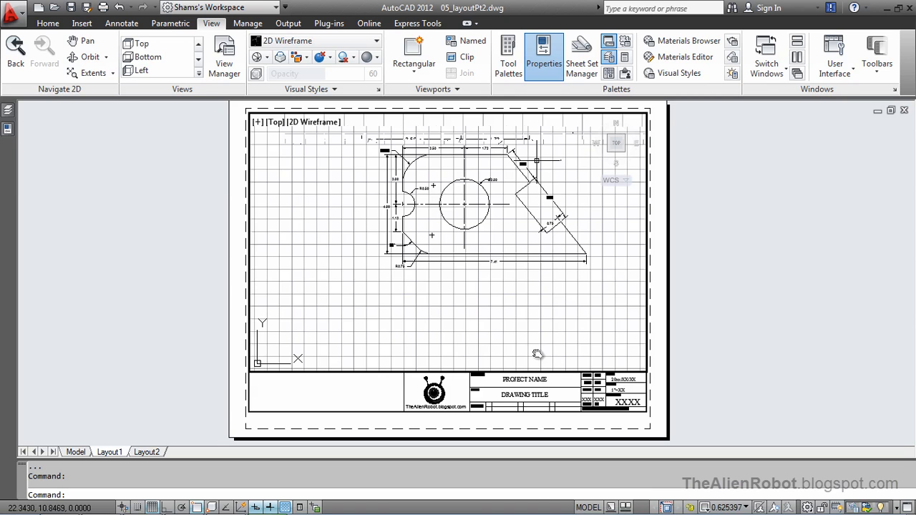
scroll(536, 160, "up", 2)
middle_click_drag(550, 161, 544, 179)
scroll(544, 179, "up", 1)
scroll(544, 179, "down", 3)
scroll(542, 177, "up", 1)
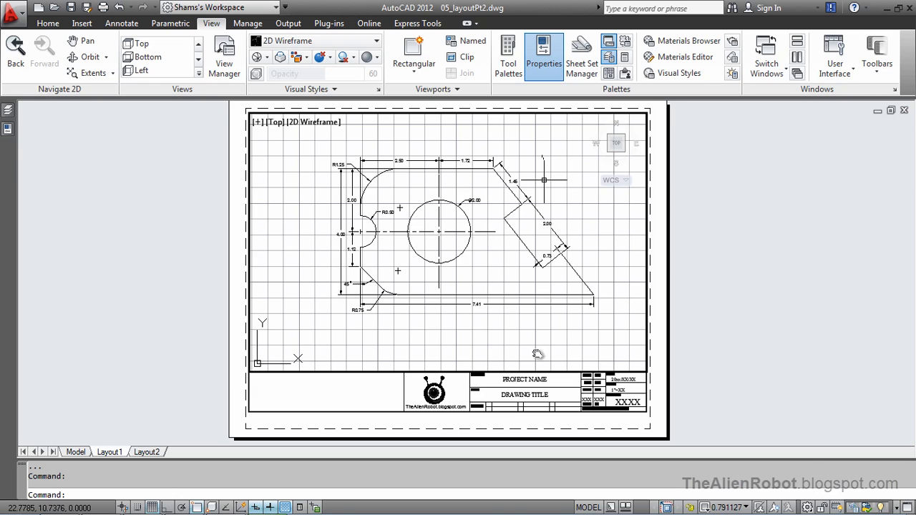
left_click(727, 507)
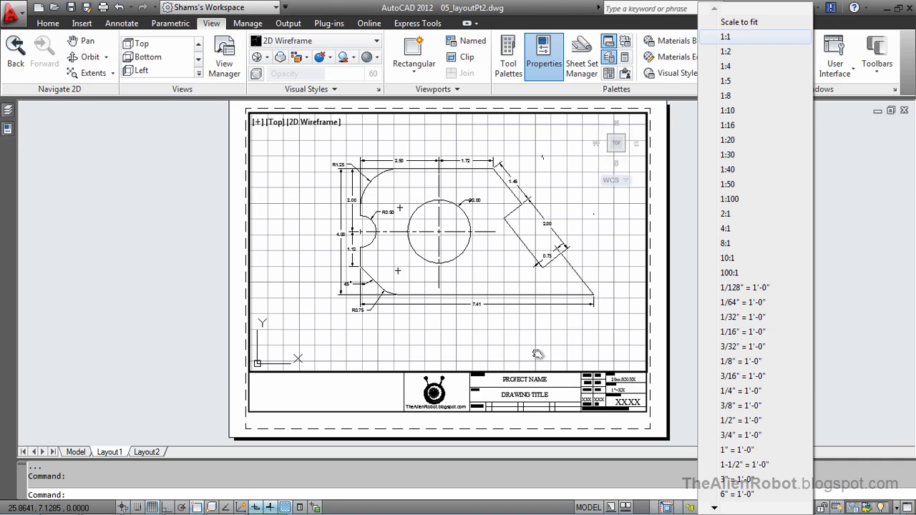
left_click(725, 36)
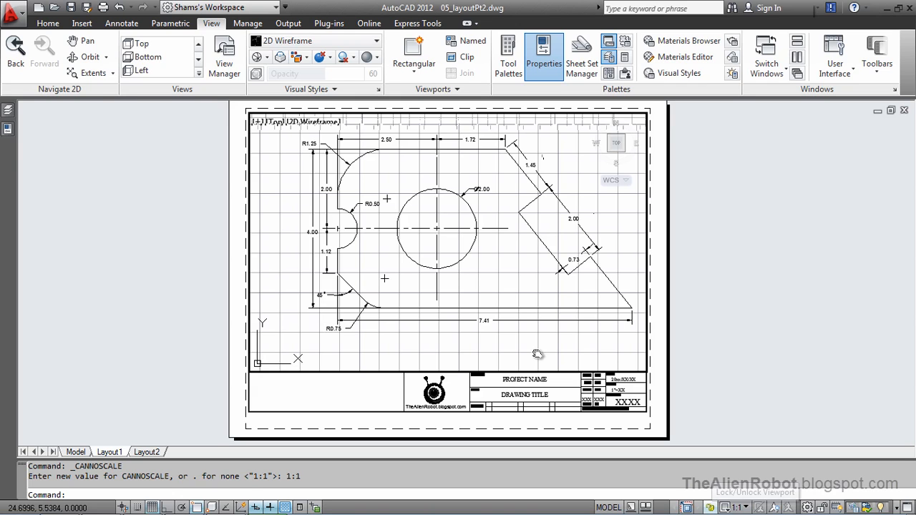
Lock the viewport's view and turn off its grid display
left_click(710, 507)
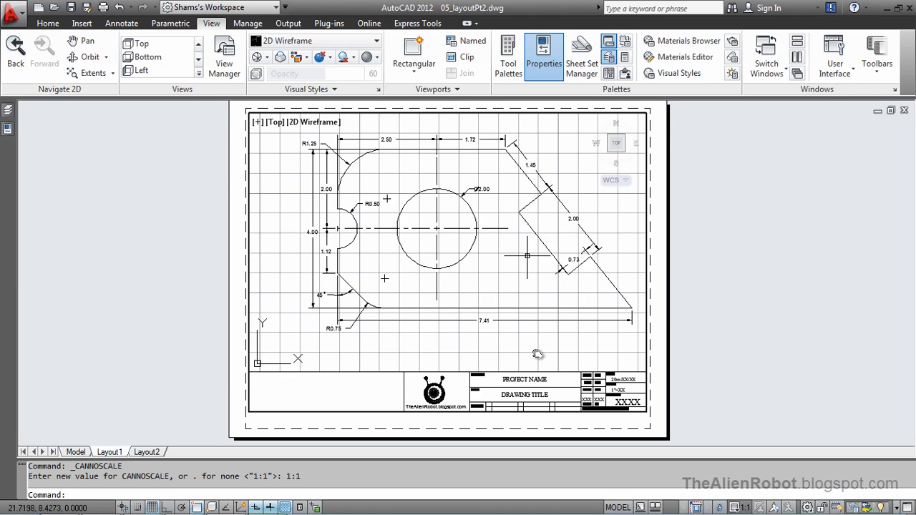
middle_click_drag(520, 258, 541, 245)
mouse_move(537, 354)
middle_mouse_down()
mouse_move(538, 364)
mouse_move(587, 364)
mouse_move(490, 374)
mouse_move(538, 365)
middle_mouse_up()
mouse_move(537, 252)
middle_mouse_down()
mouse_move(562, 259)
mouse_move(539, 261)
mouse_move(550, 272)
mouse_move(533, 283)
mouse_move(548, 276)
mouse_move(535, 259)
middle_mouse_up()
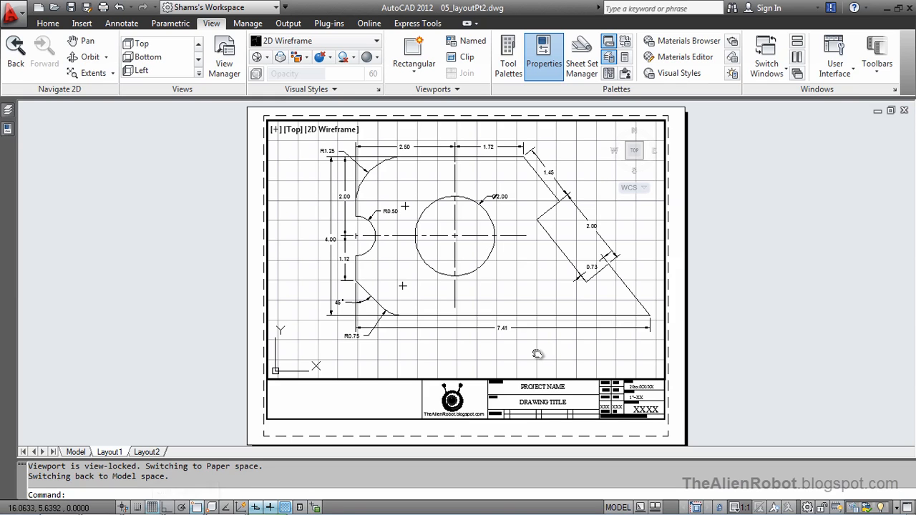
left_click(151, 506)
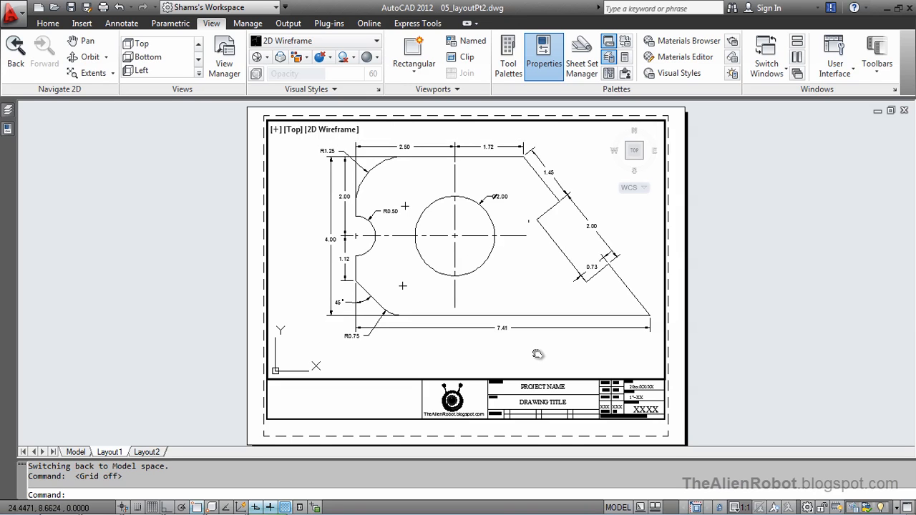
Return to paper space and turn off the "viewport" layer to hide the viewport frame
double_click(701, 241)
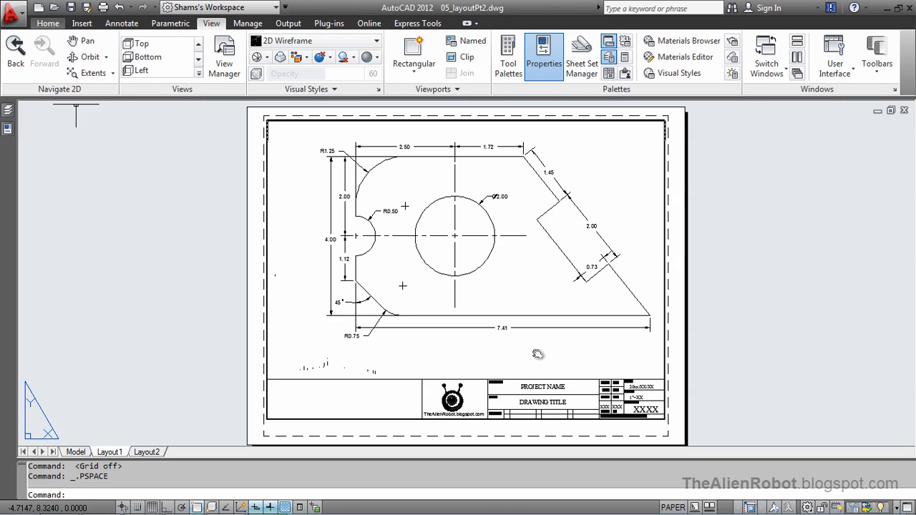
left_click(48, 23)
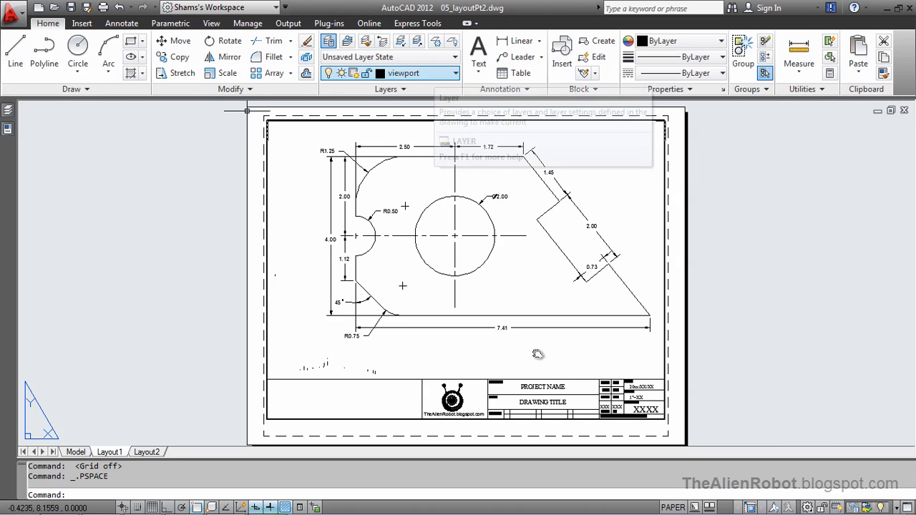
left_click(424, 73)
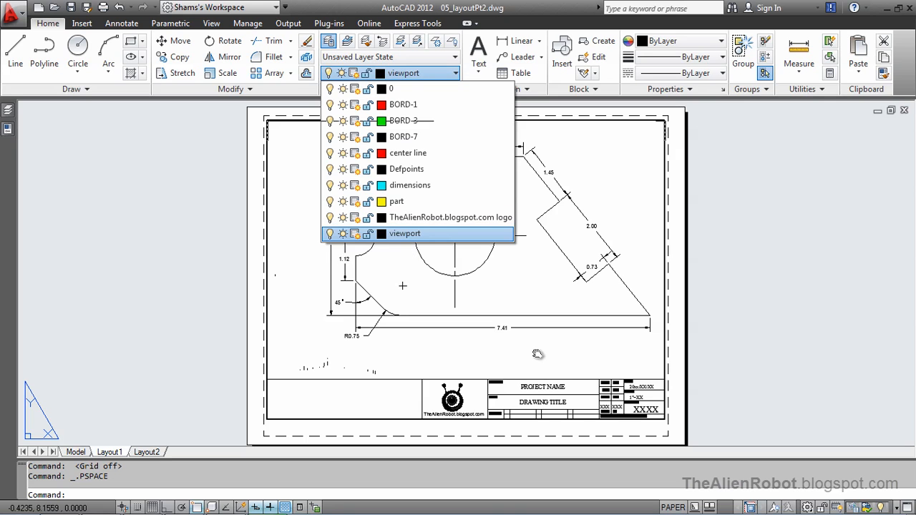
left_click(329, 234)
left_click(358, 242)
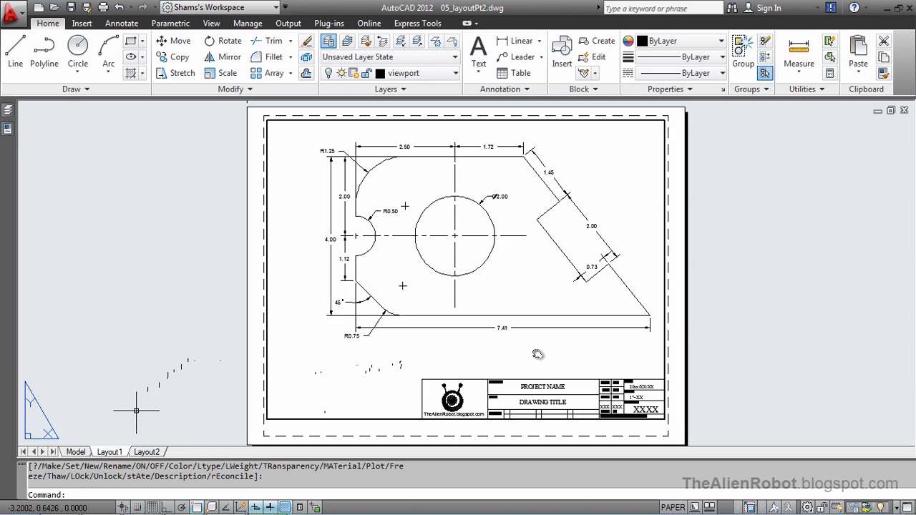
Rename the Layout1 layout as "Final Design"
double_click(110, 452)
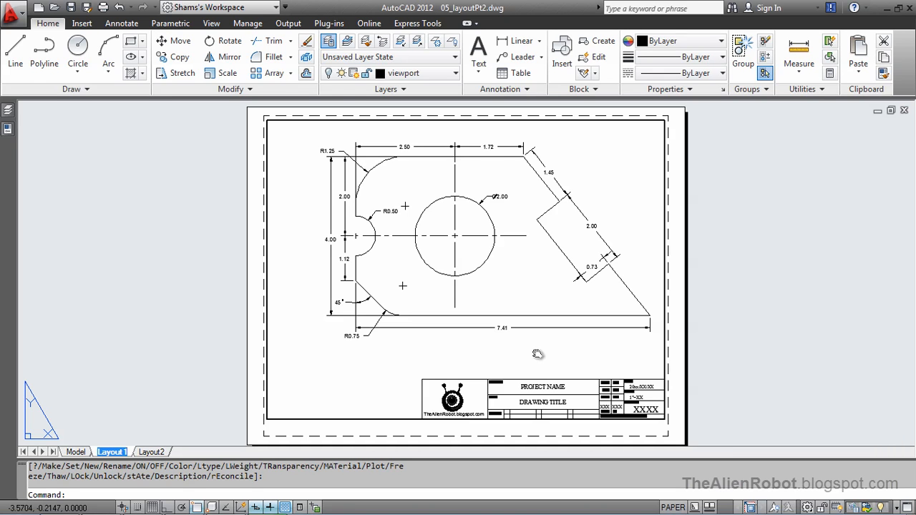
type("Final")
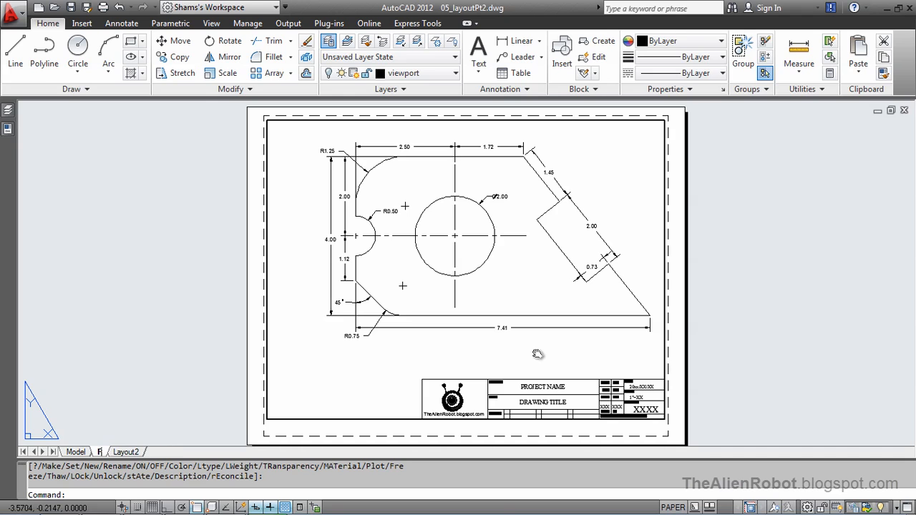
key("Return")
type("Design")
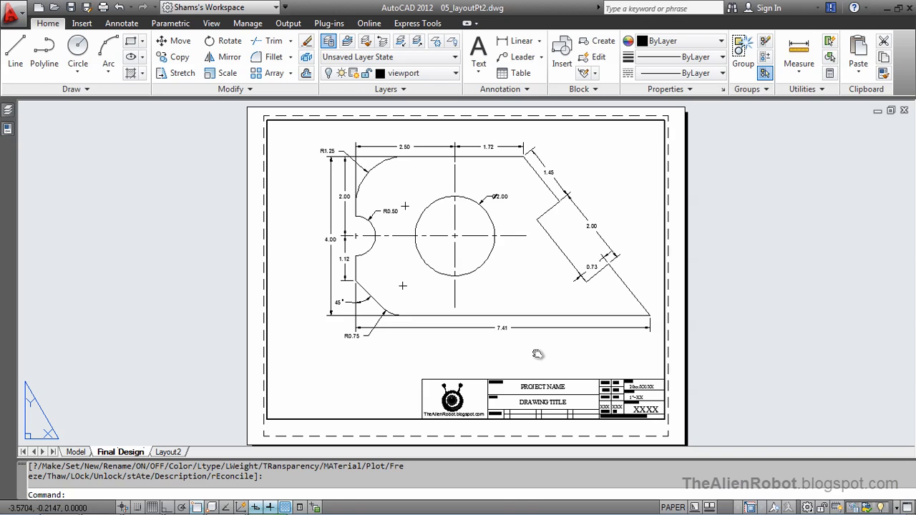
key("Return")
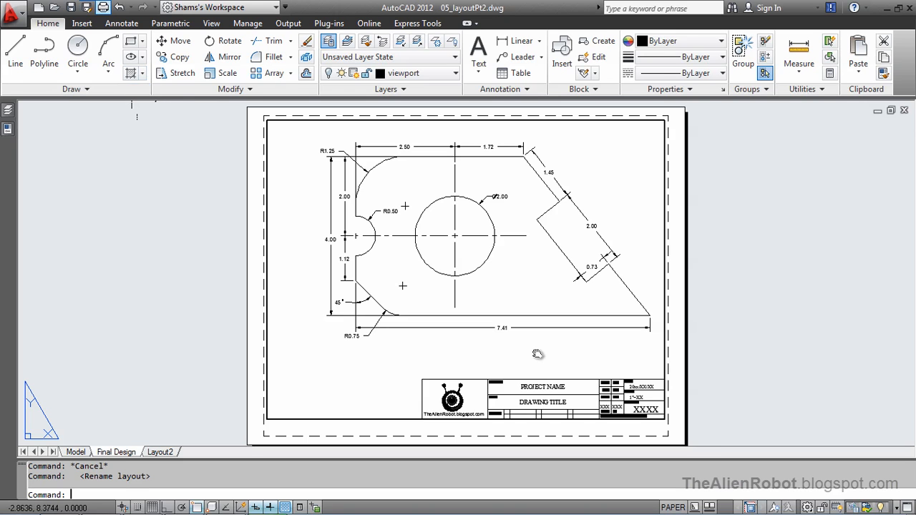
Plot the Final Design layout to PDF, saving the plot file to the Desktop as "final design.pdf"
key("ctrl+p")
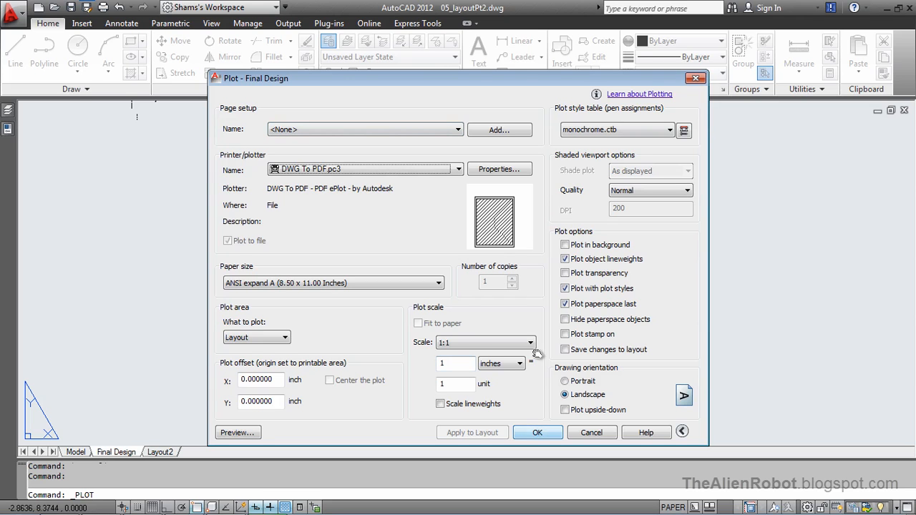
key("Return")
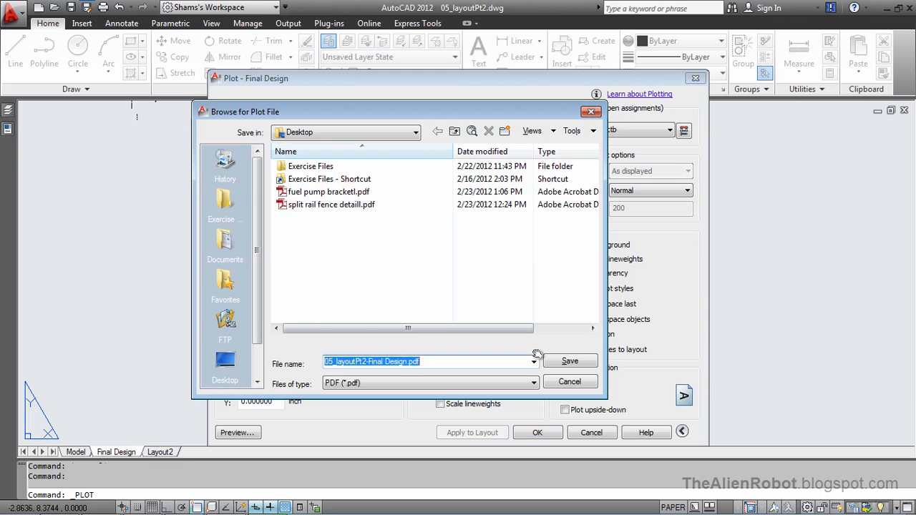
key("End")
key("Left")
key("Left")
key("Left")
key("Left")
key("ctrl+shift+Left")
key("ctrl+shift+Left")
key("ctrl+shift+Left")
key("ctrl+shift+Left")
key("ctrl+shift+Left")
type("final de")
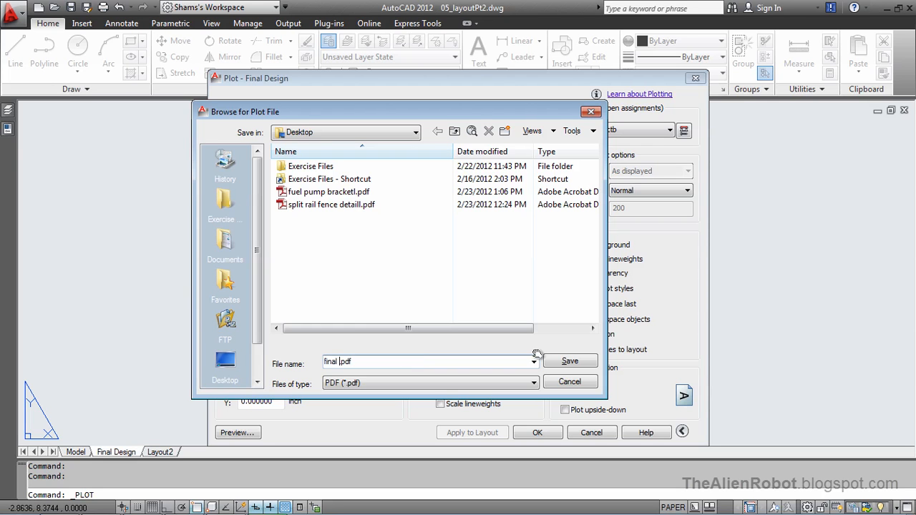
type("sign")
key("Return")
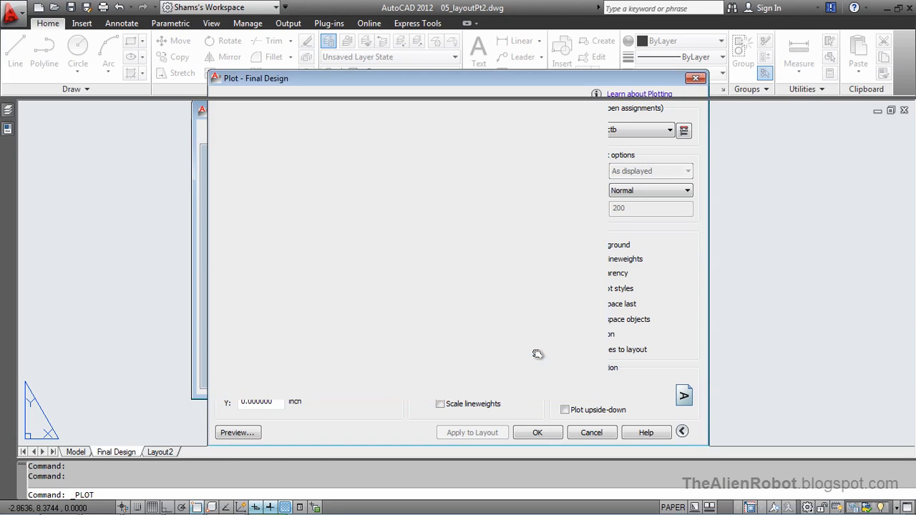